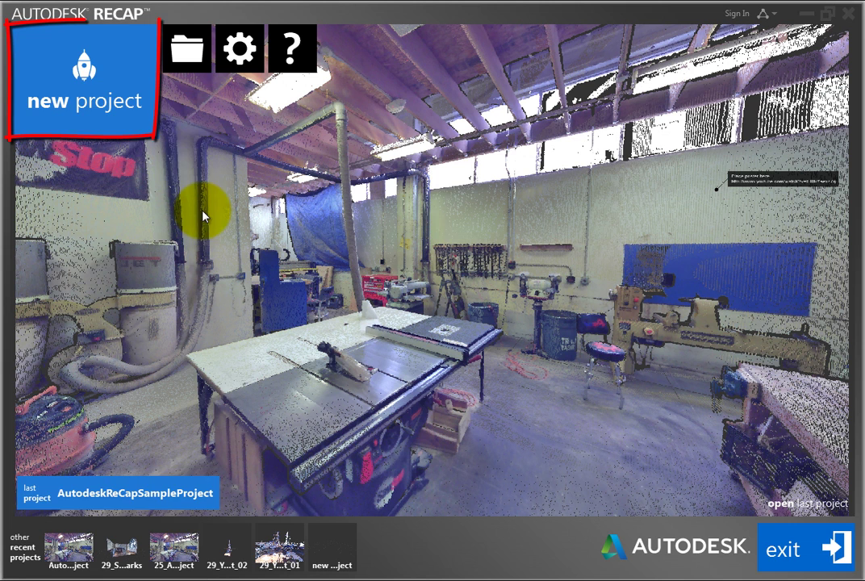
Create a new project named 'Gas Station', keeping the existing save location
{"action": "left_click", "coordinate": [117, 111]}
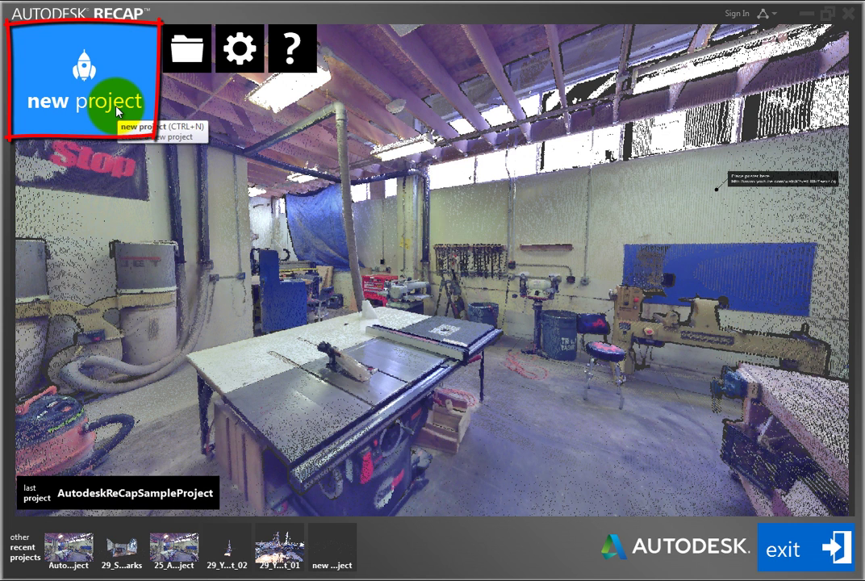
{"action": "left_click", "coordinate": [118, 111]}
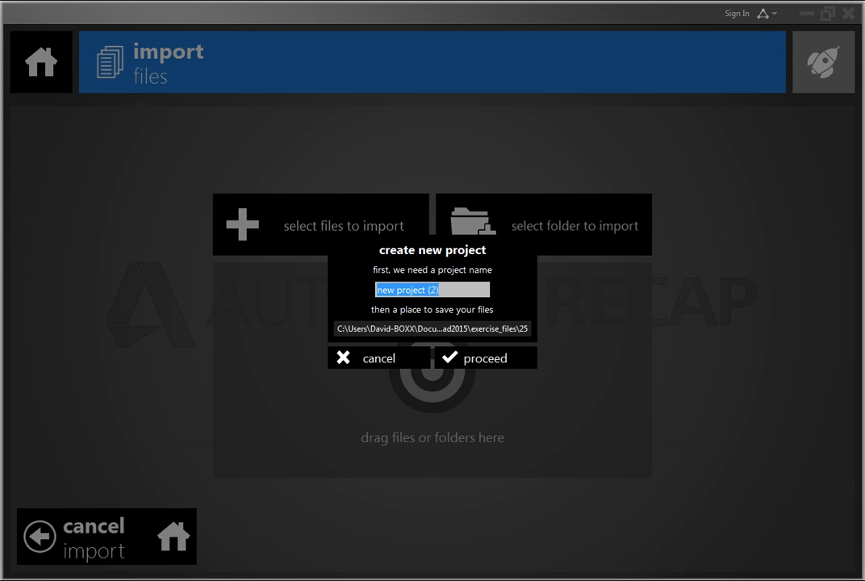
{"action": "type", "text": "G"}
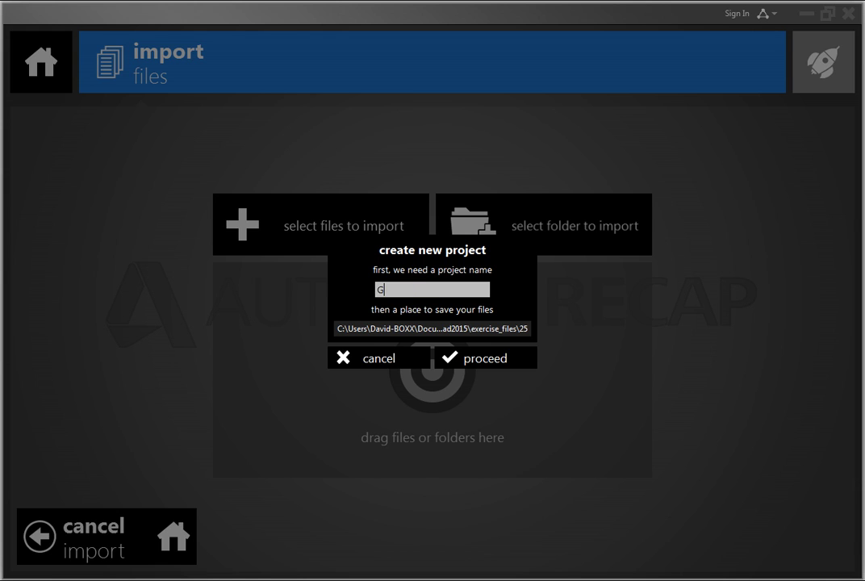
{"action": "type", "text": "as "}
{"action": "type", "text": "tat"}
{"action": "type", "text": "ion"}
{"action": "key", "text": "BackSpace"}
{"action": "key", "text": "BackSpace"}
{"action": "key", "text": "BackSpace"}
{"action": "key", "text": "BackSpace"}
{"action": "key", "text": "BackSpace"}
{"action": "key", "text": "BackSpace"}
{"action": "type", "text": "Station"}
{"action": "left_click", "coordinate": [391, 330]}
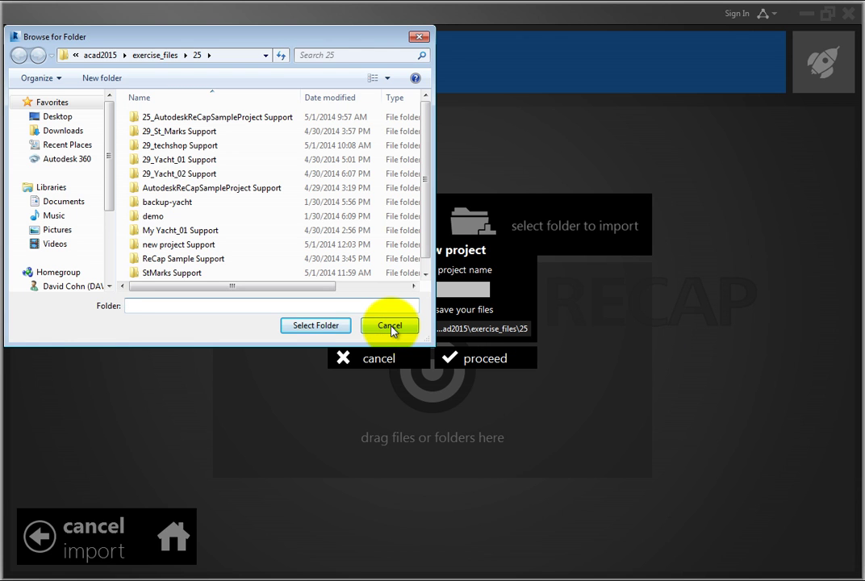
{"action": "left_click", "coordinate": [390, 328]}
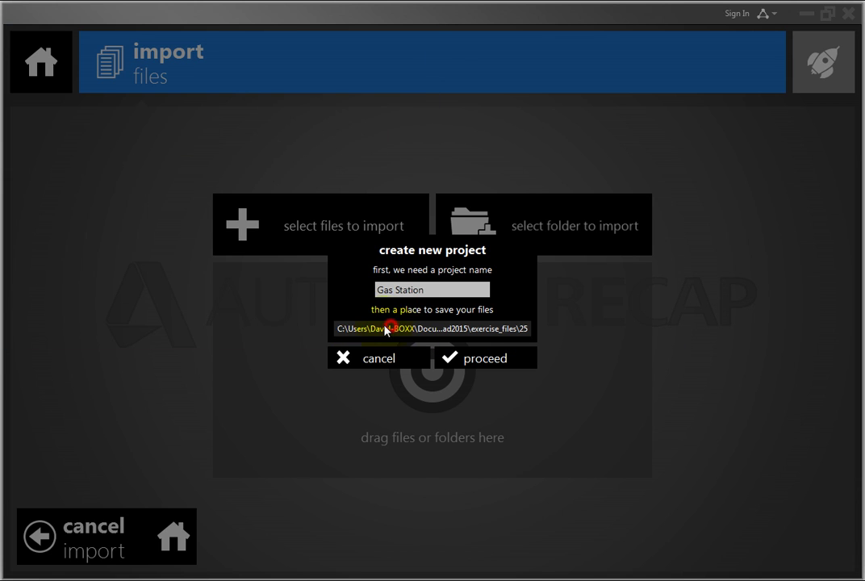
{"action": "left_click", "coordinate": [496, 364]}
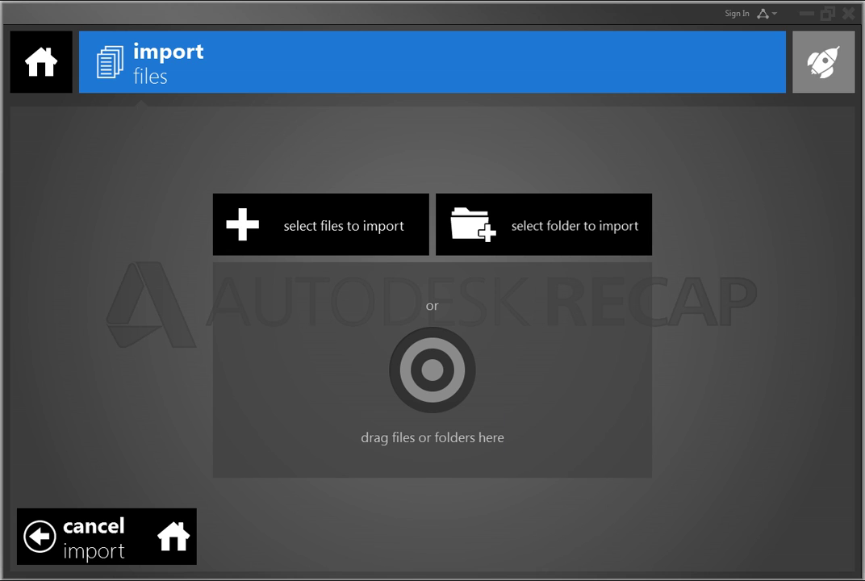
In the demo folder, filter to Faro FLS Files and select all three Gas Station scans
{"action": "left_click", "coordinate": [324, 242]}
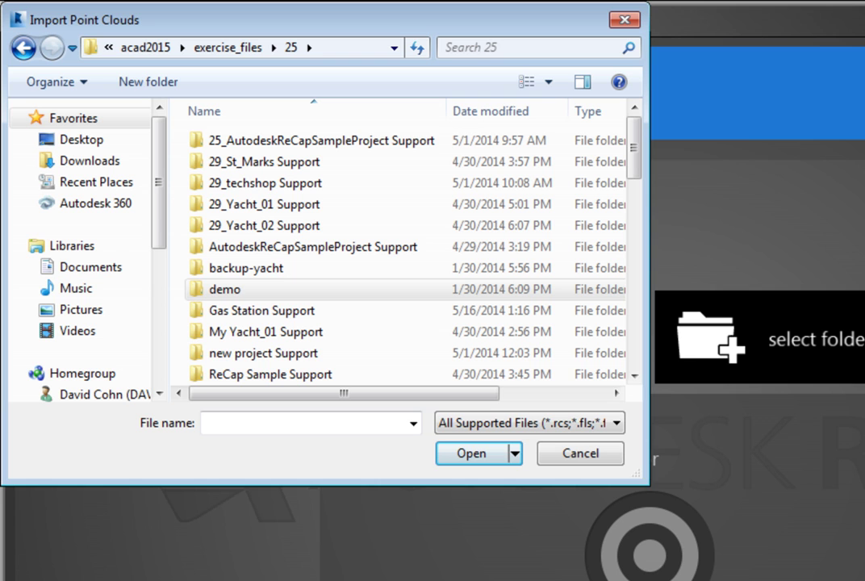
{"action": "double_click", "coordinate": [271, 290]}
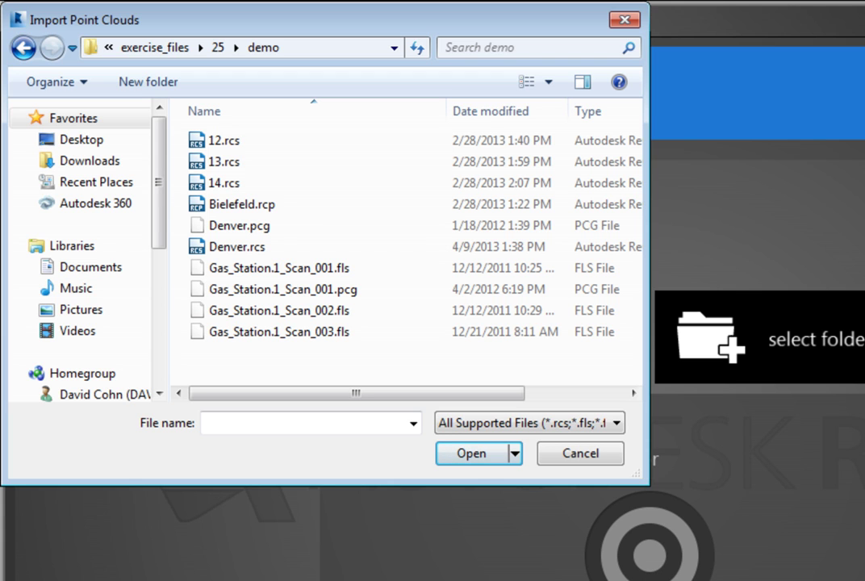
{"action": "left_click", "coordinate": [618, 423]}
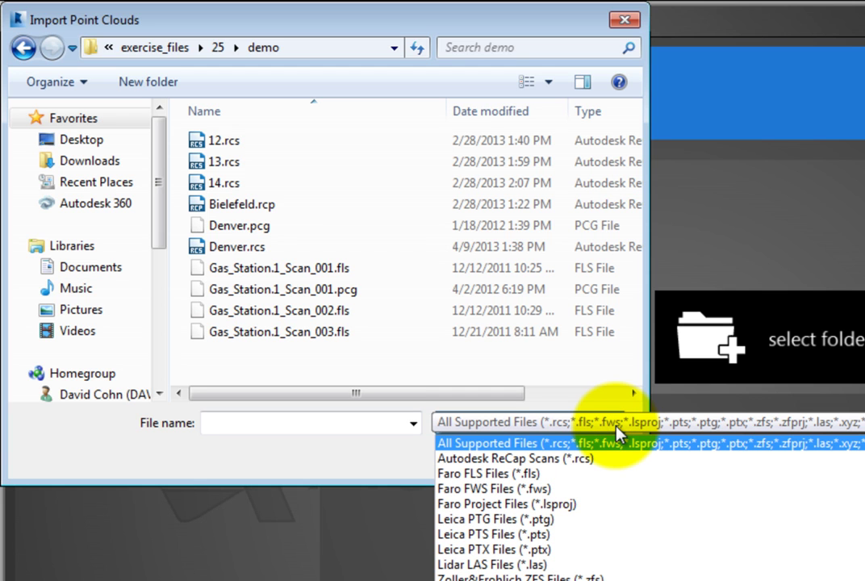
{"action": "scroll", "coordinate": [642, 452], "scroll_direction": "down", "scroll_amount": 1}
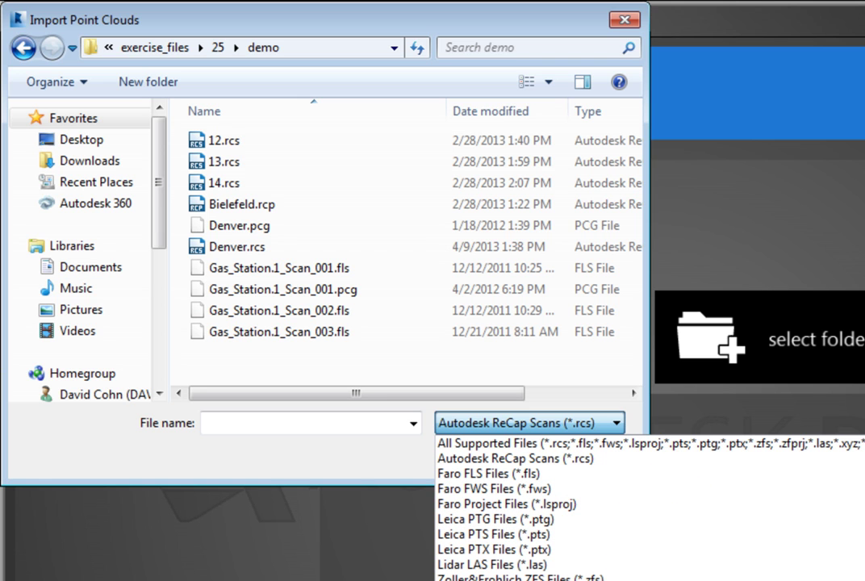
{"action": "left_click", "coordinate": [570, 474]}
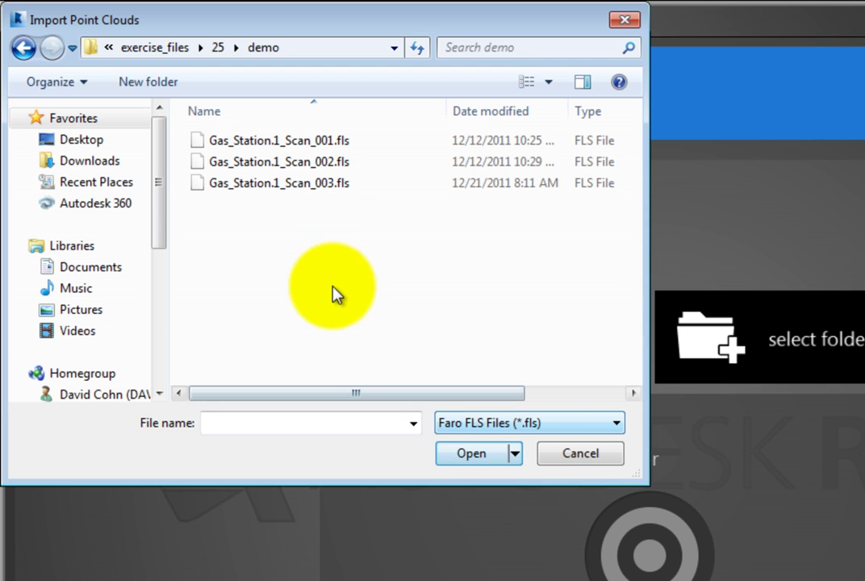
{"action": "left_click", "coordinate": [315, 140]}
{"action": "left_click", "coordinate": [315, 184], "text": "shift"}
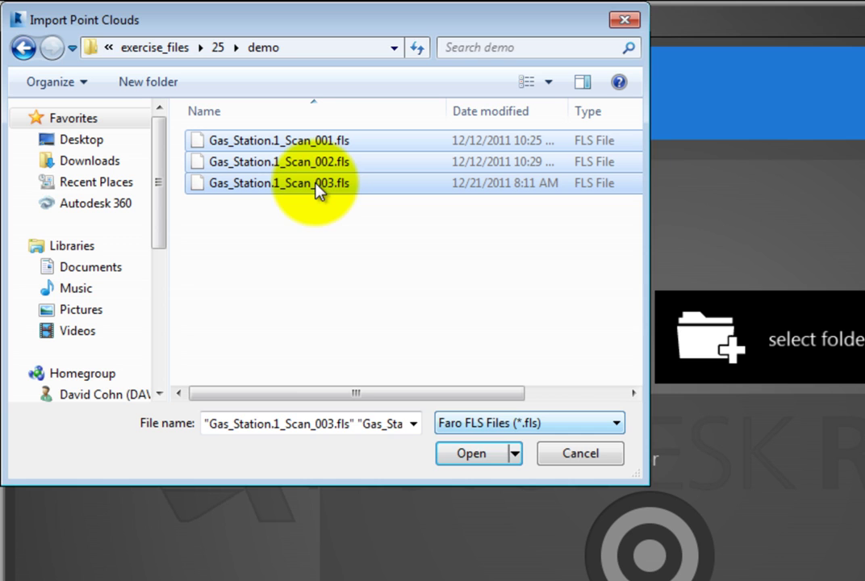
Import the three FLS scans and choose Skip Registration instead of registering them
{"action": "left_click", "coordinate": [468, 454]}
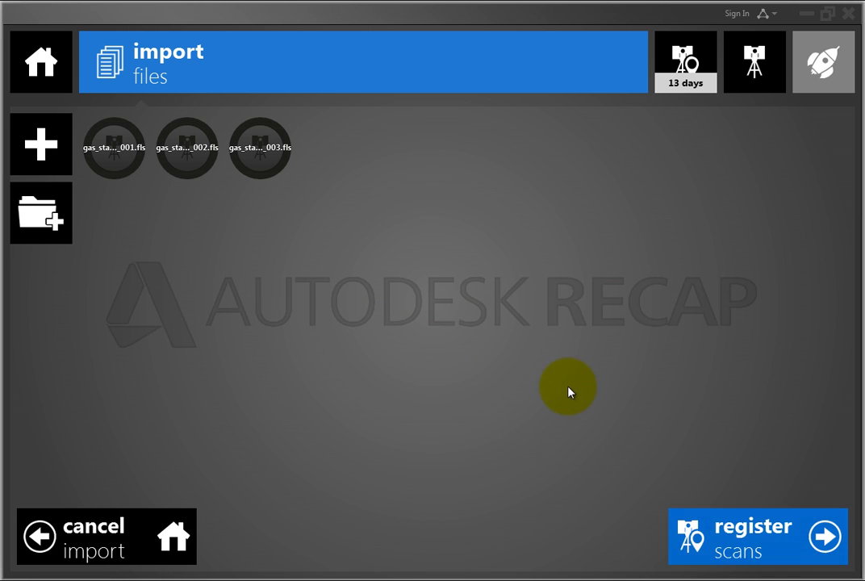
{"action": "left_click", "coordinate": [824, 537]}
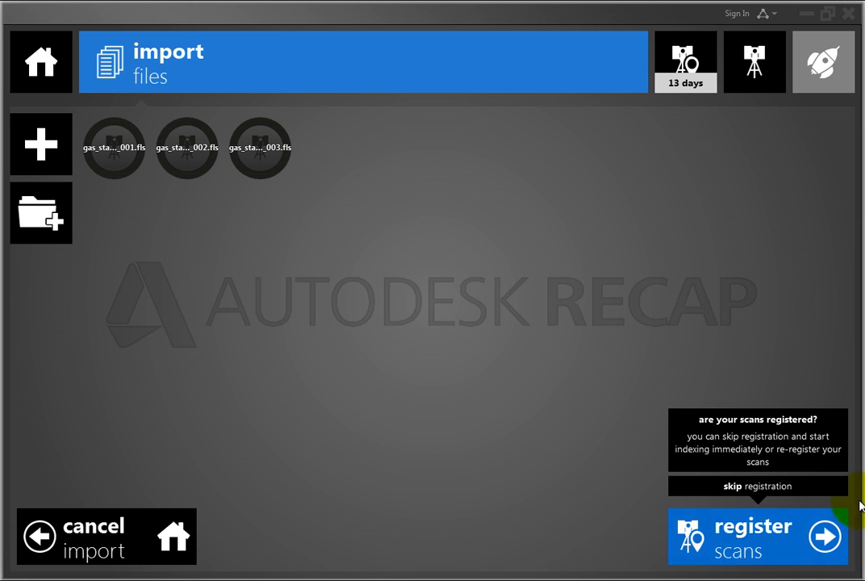
{"action": "left_click", "coordinate": [779, 487]}
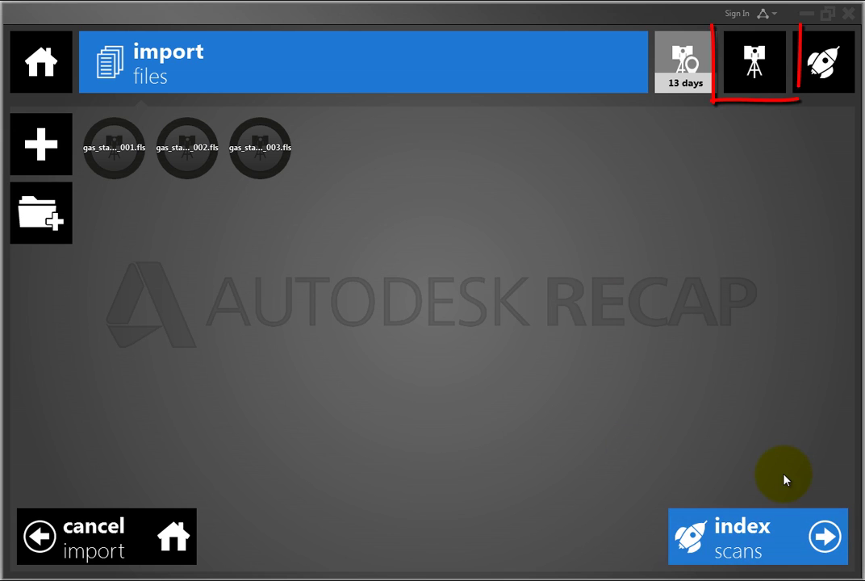
Show the Advanced scan settings, leaving coordinate systems at <None> and Z up
{"action": "left_click", "coordinate": [759, 79]}
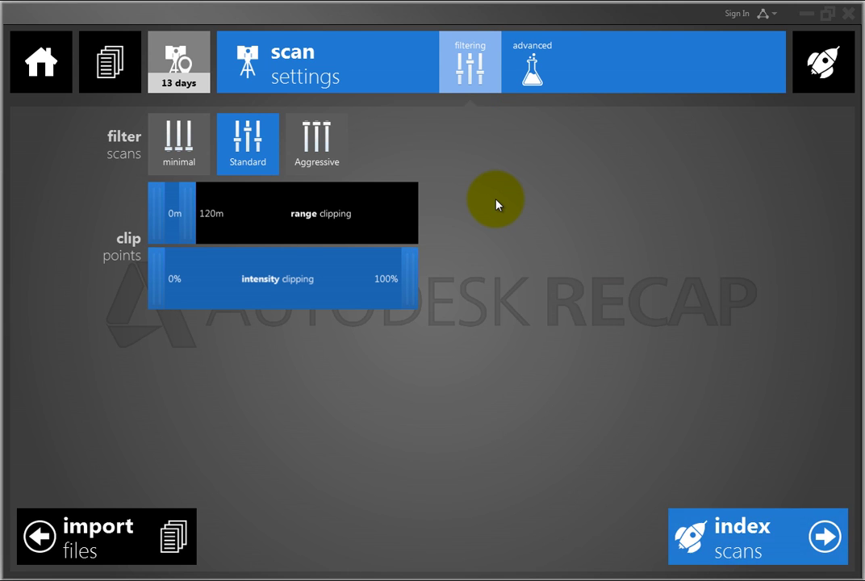
{"action": "left_click", "coordinate": [540, 70]}
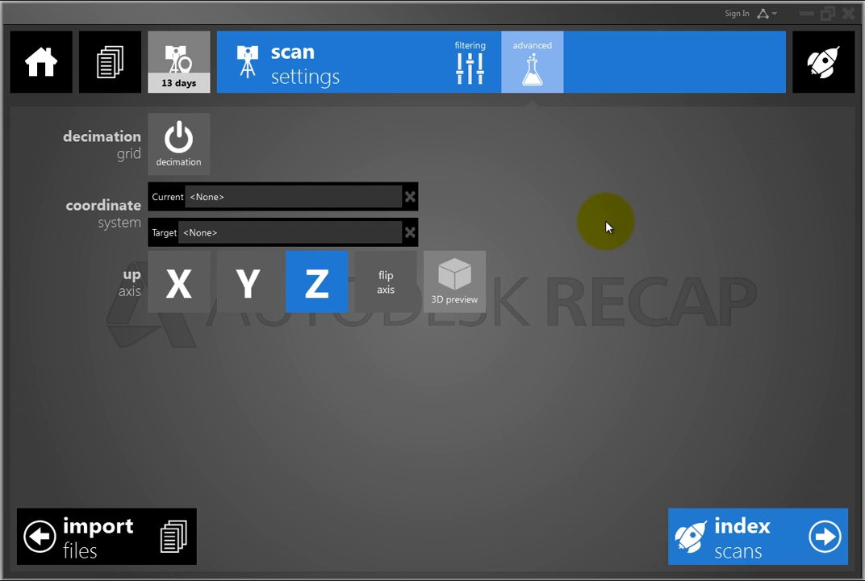
Start indexing the Gas Station scans, then request to return Home
{"action": "left_click", "coordinate": [825, 535]}
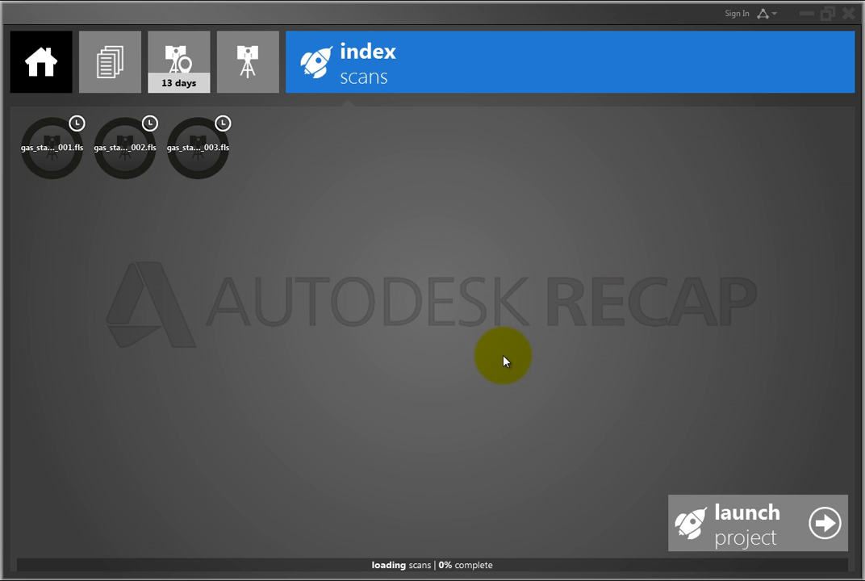
{"action": "left_click", "coordinate": [56, 74]}
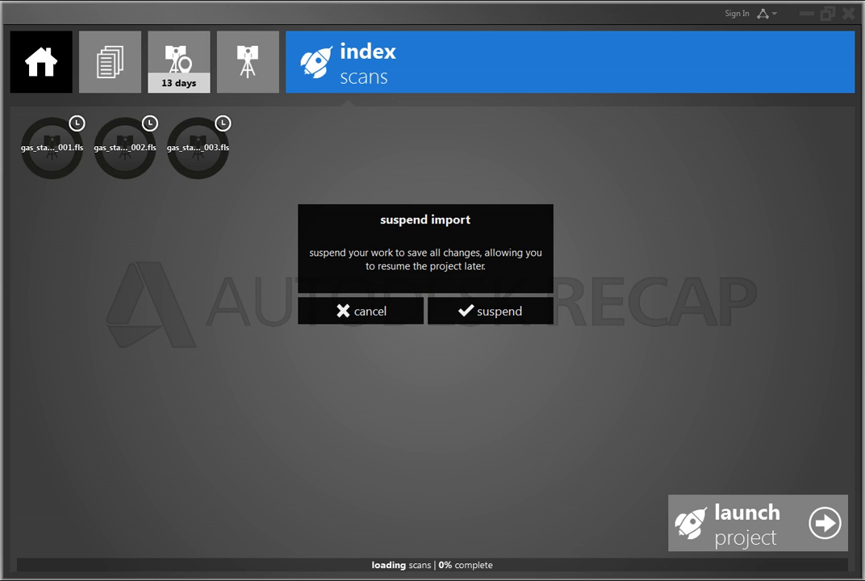
Suspend the Gas Station import and start a new project named 'My Yacht'
{"action": "left_click", "coordinate": [483, 320]}
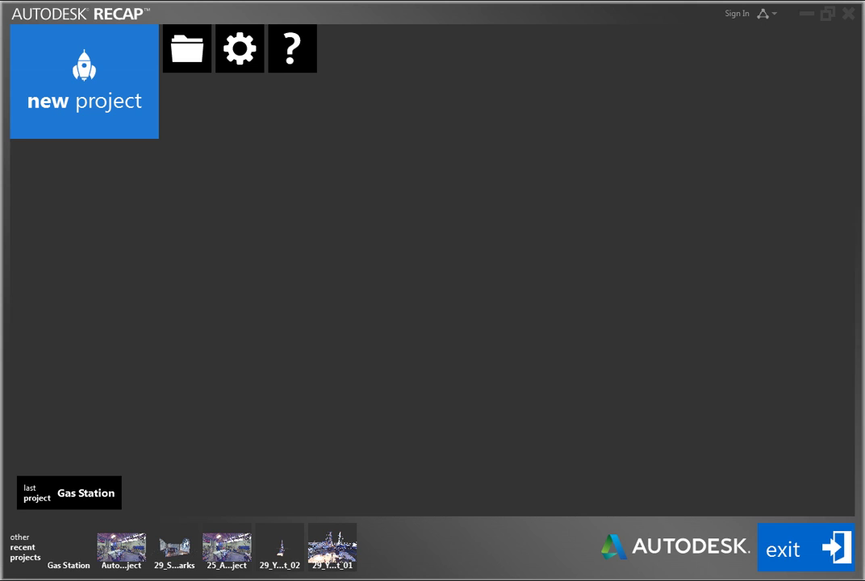
{"action": "left_click", "coordinate": [97, 105]}
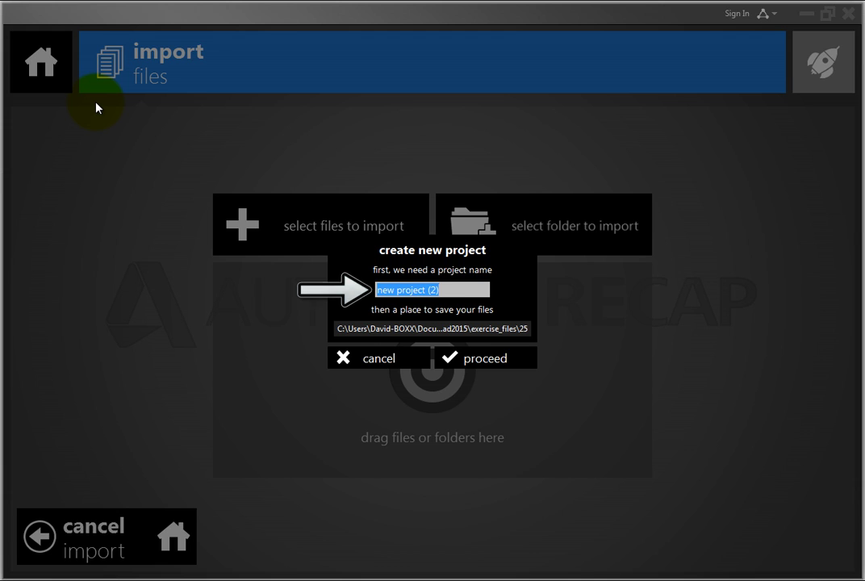
{"action": "type", "text": "My "}
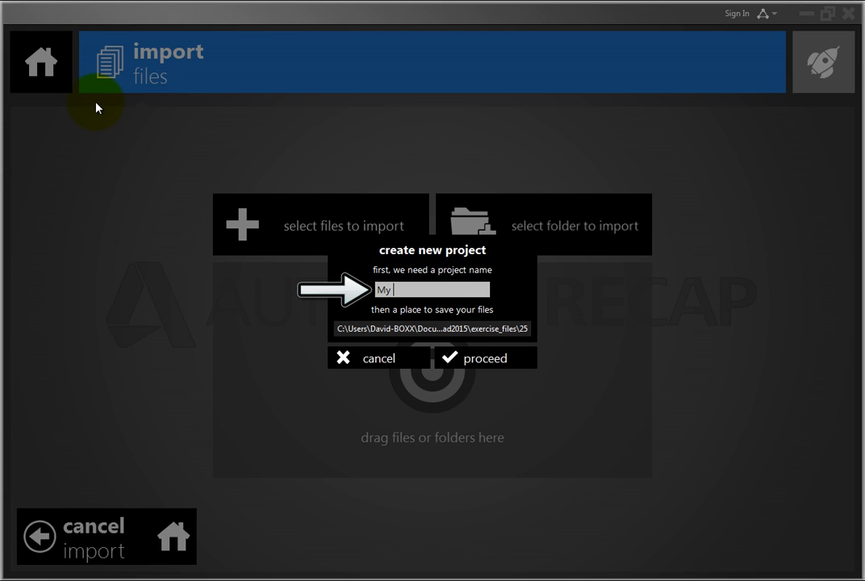
{"action": "type", "text": "Yacht"}
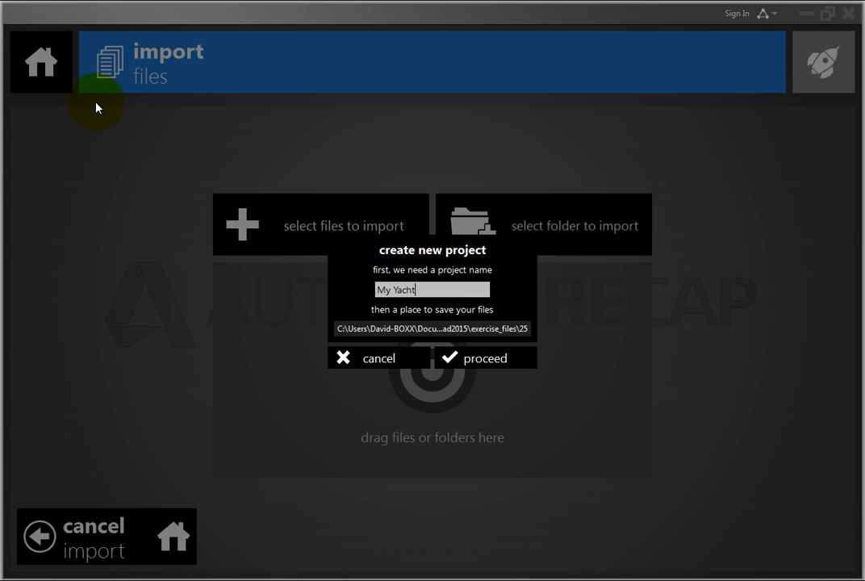
Filter to Autodesk ReCap Scans (*.rcs) and select Yacht_scan004 through Yacht_scan014
{"action": "left_click", "coordinate": [468, 365]}
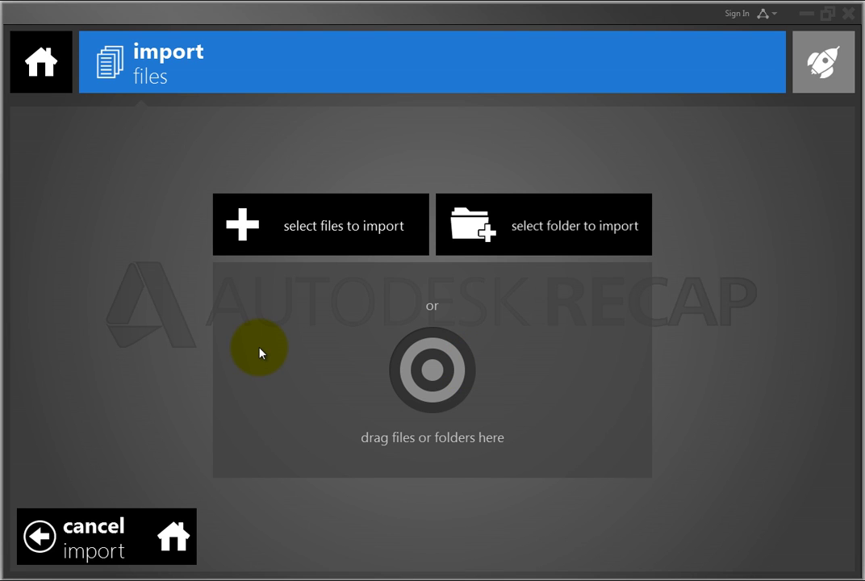
{"action": "left_click", "coordinate": [327, 234]}
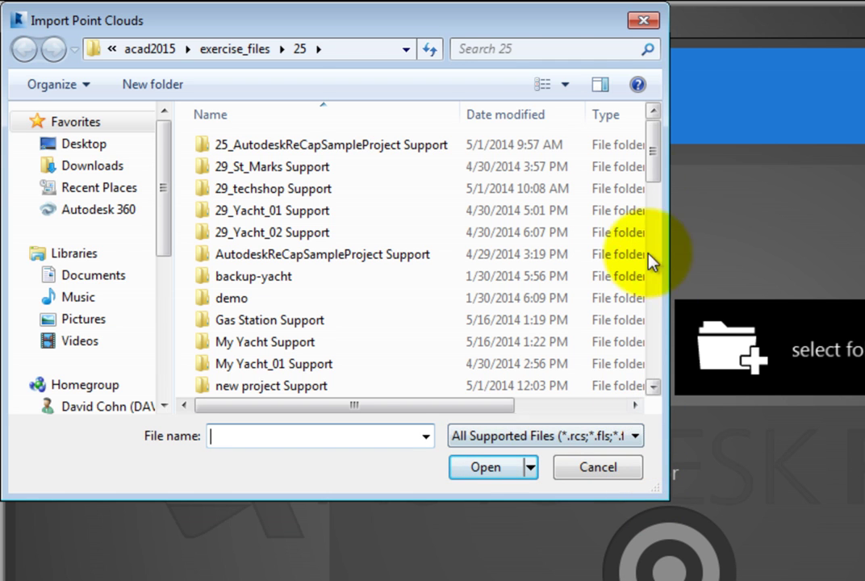
{"action": "mouse_move", "coordinate": [653, 174]}
{"action": "left_mouse_down"}
{"action": "mouse_move", "coordinate": [668, 248]}
{"action": "mouse_move", "coordinate": [673, 166]}
{"action": "left_mouse_up"}
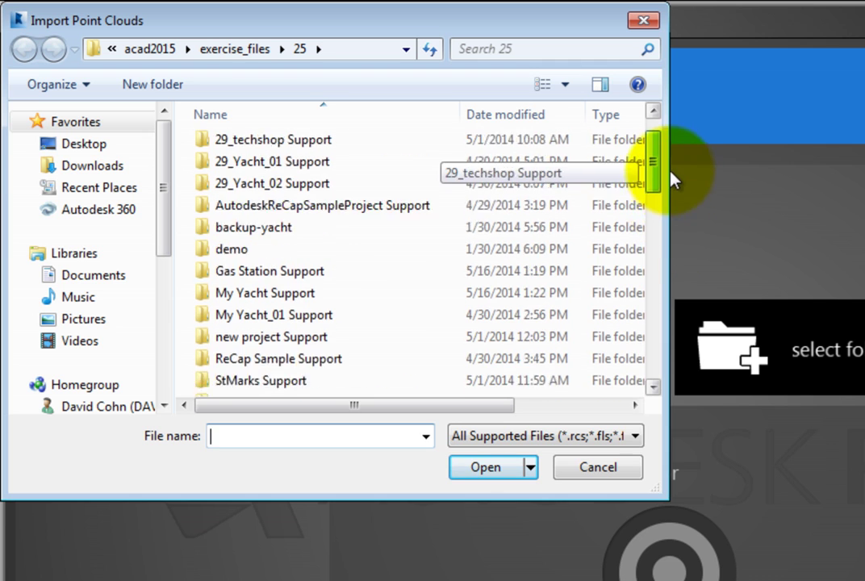
{"action": "left_click", "coordinate": [638, 439]}
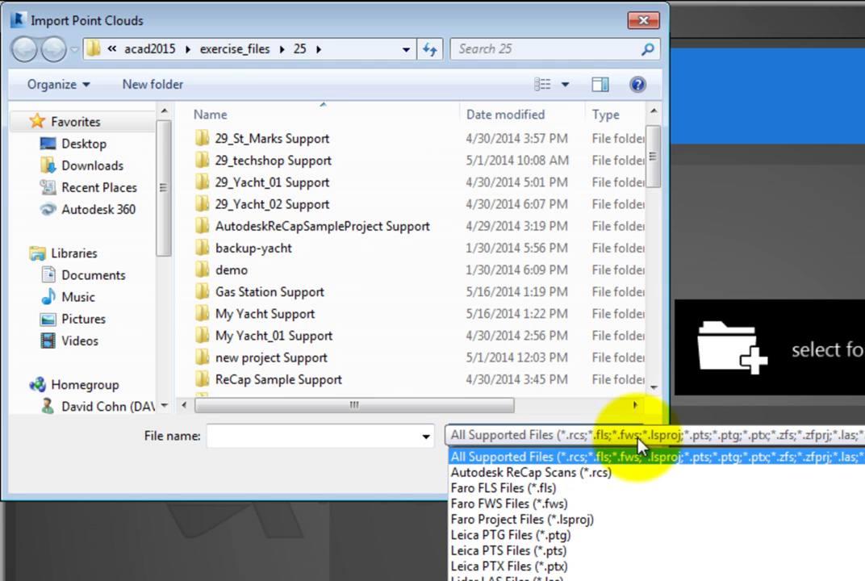
{"action": "left_click", "coordinate": [577, 481]}
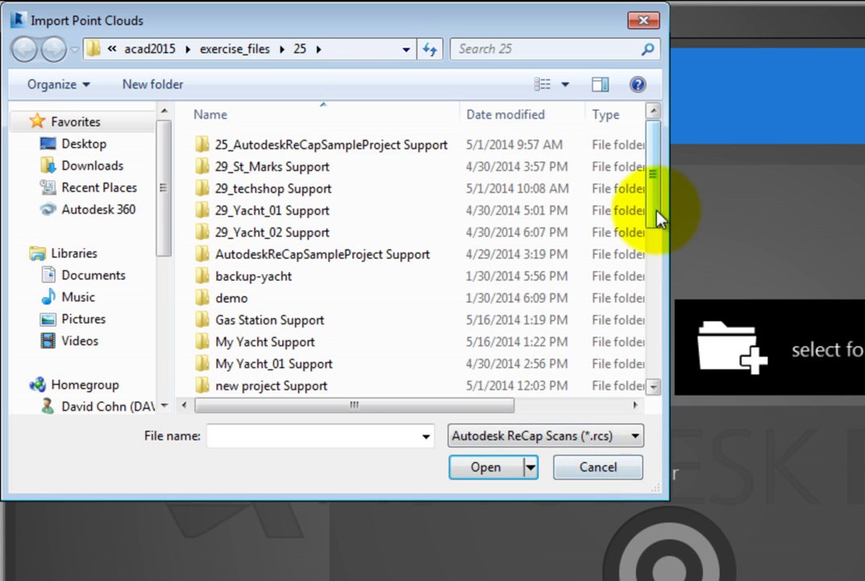
{"action": "left_click_drag", "start_coordinate": [650, 202], "coordinate": [663, 375]}
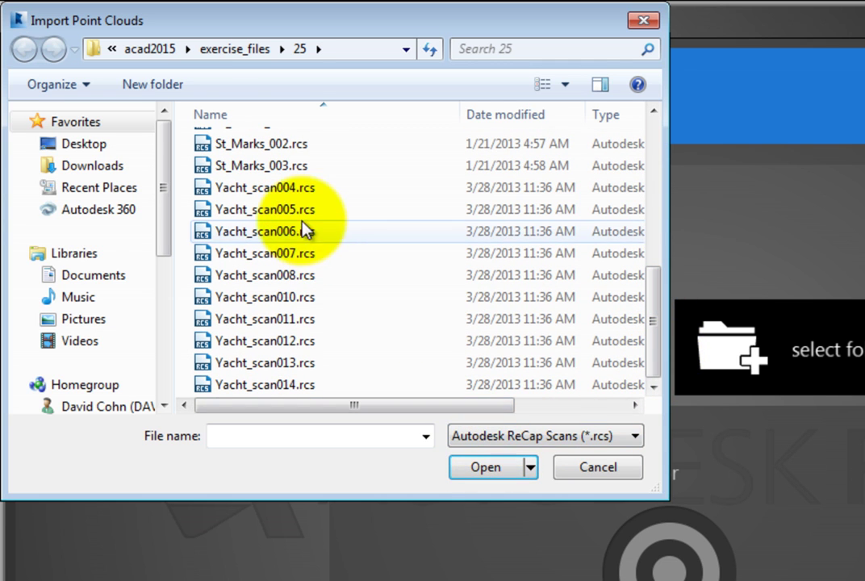
{"action": "left_click", "coordinate": [274, 198]}
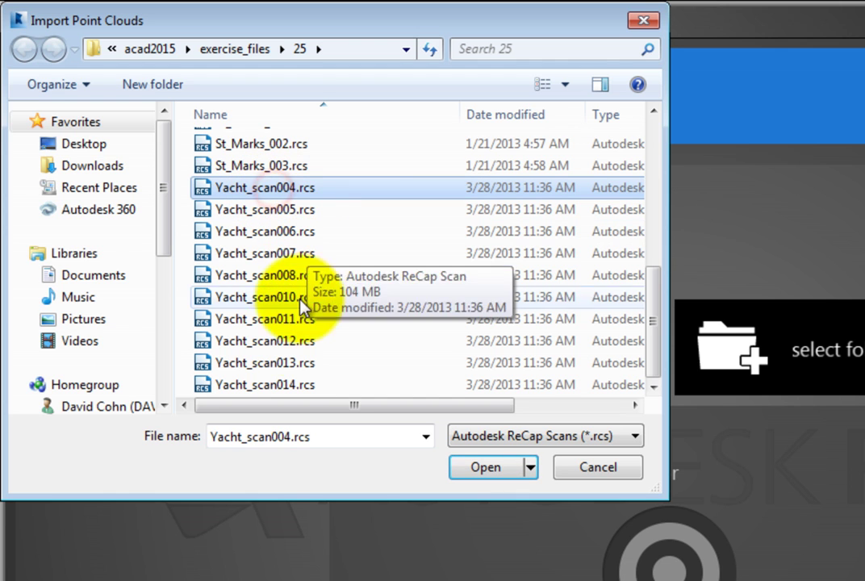
{"action": "left_click", "coordinate": [272, 386], "text": "shift"}
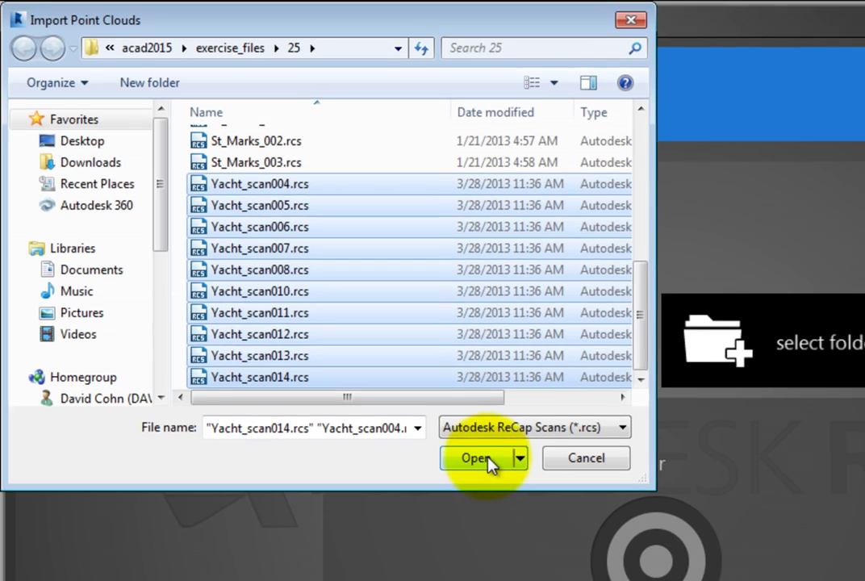
Import the ten yacht .rcs scans and launch the project to view the point cloud
{"action": "left_click", "coordinate": [492, 467]}
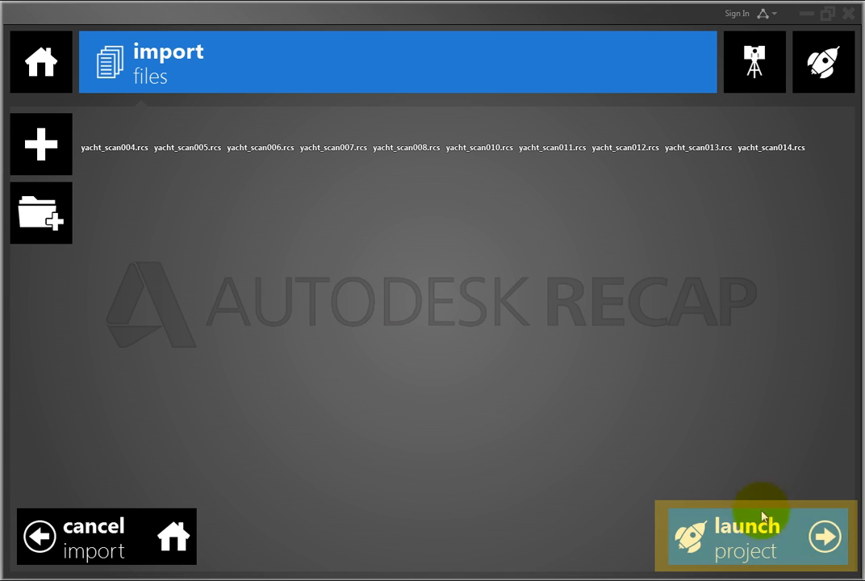
{"action": "left_click", "coordinate": [831, 538]}
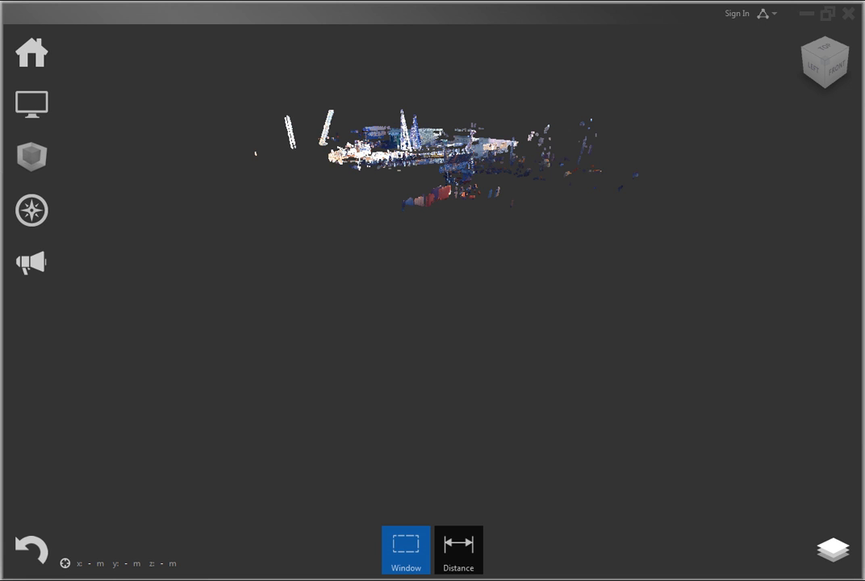
{"action": "mouse_move", "coordinate": [32, 210]}
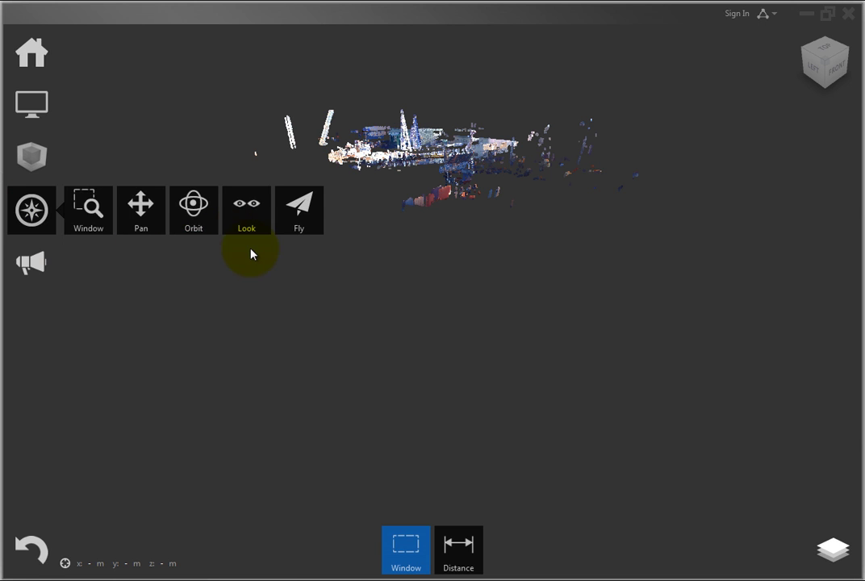
{"action": "scroll", "coordinate": [403, 193], "scroll_direction": "up", "scroll_amount": 2}
{"action": "scroll", "coordinate": [371, 181], "scroll_direction": "up", "scroll_amount": 2}
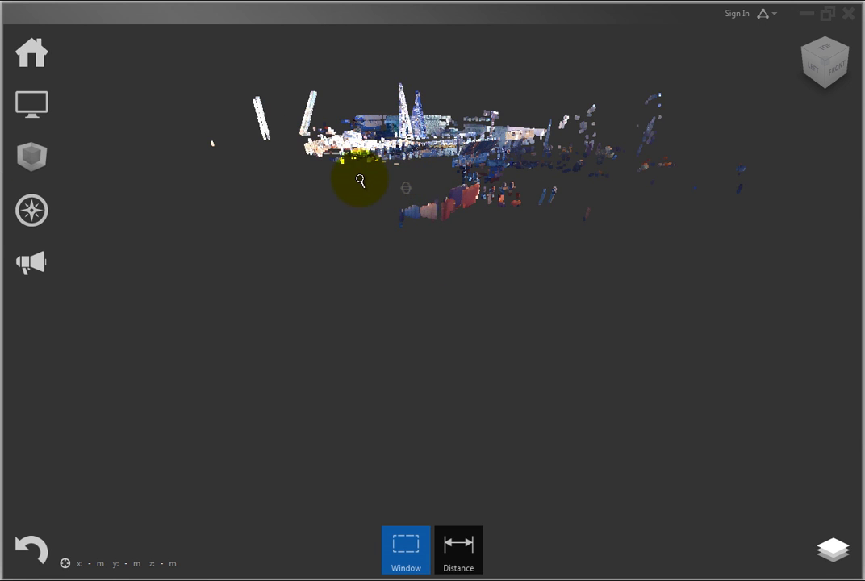